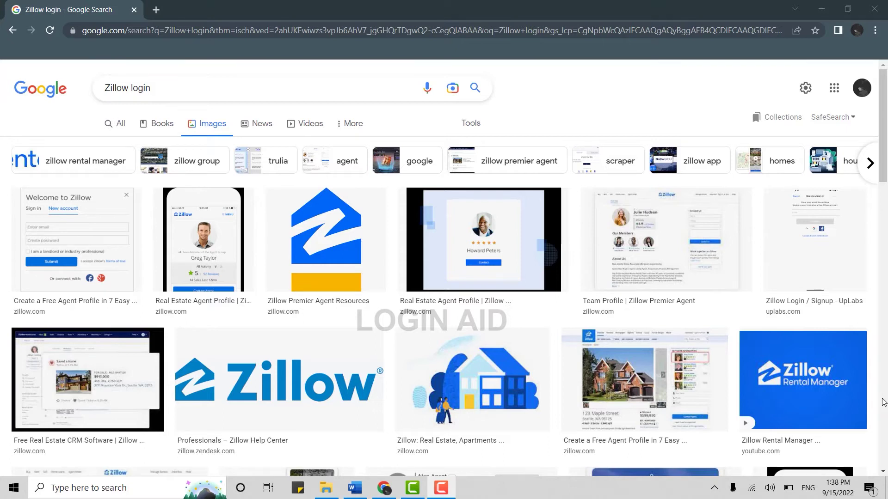
Open a new blank Chrome tab next to the Zillow login image results.
{"action": "left_click", "coordinate": [155, 12]}
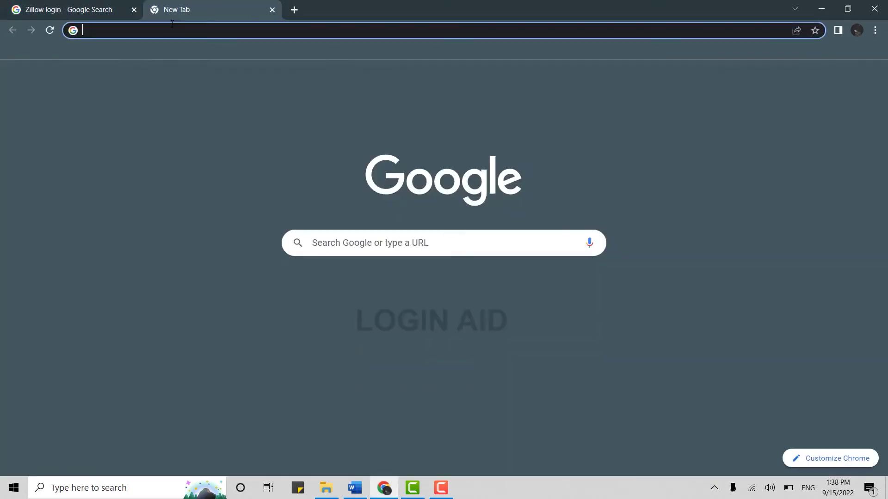
{"action": "type", "text": "zillow.com"}
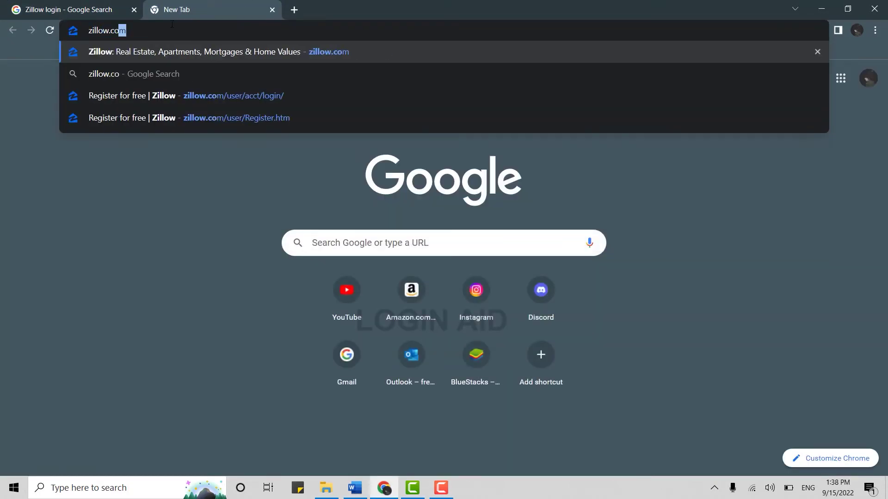
Go to zillow.com in the new tab.
{"action": "key", "text": "Return"}
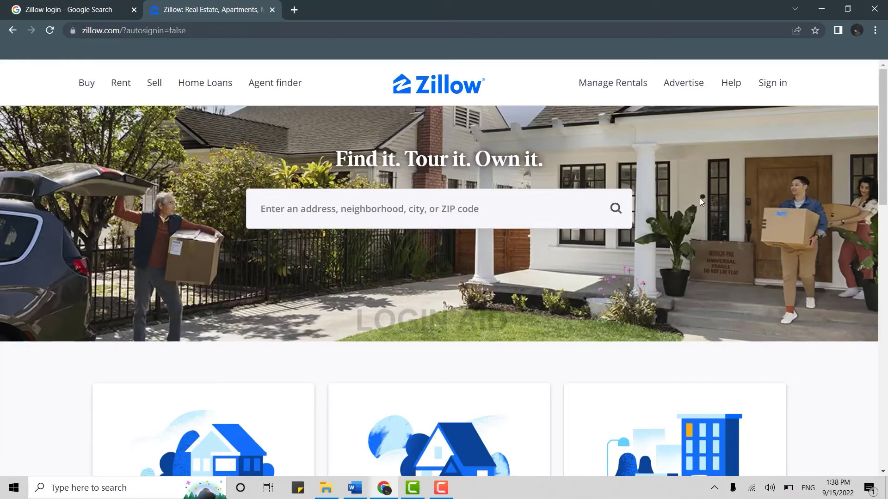
Open the Zillow sign-in dialog and focus its email and password fields.
{"action": "left_click", "coordinate": [772, 85]}
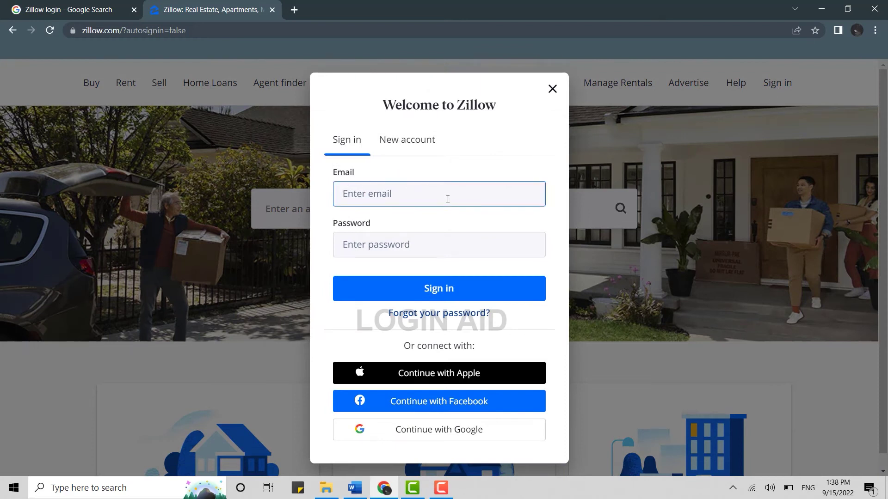
{"action": "left_click", "coordinate": [438, 244]}
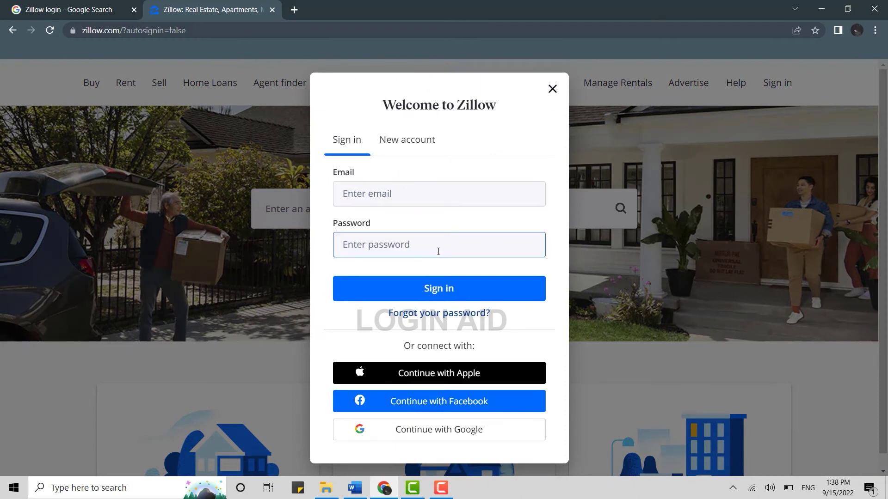
{"action": "left_click", "coordinate": [443, 267]}
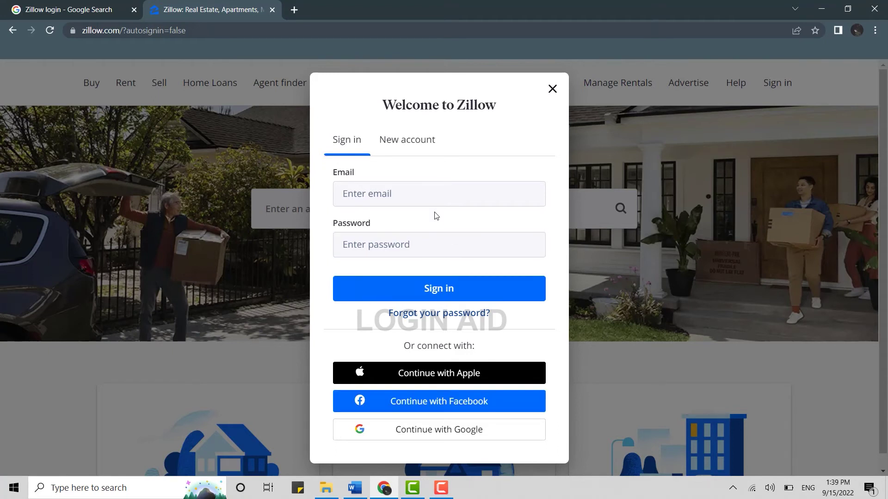
Enter the account email and password, then submit to sign in.
{"action": "left_click", "coordinate": [432, 199]}
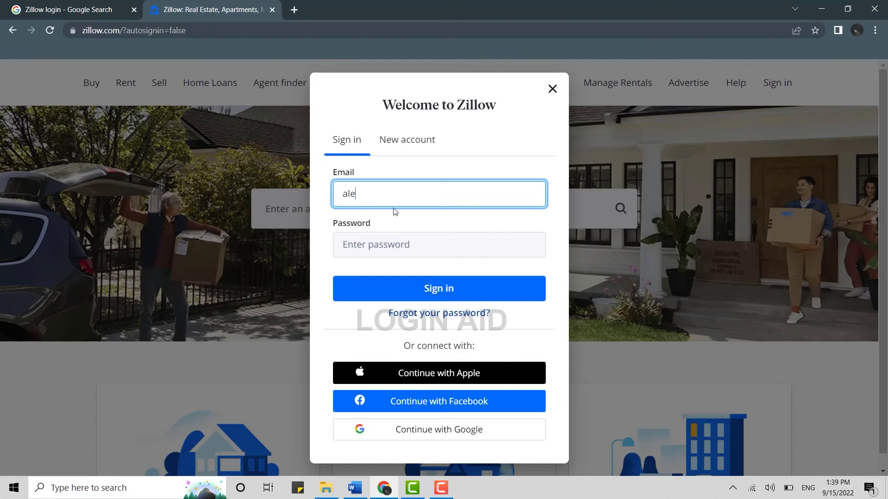
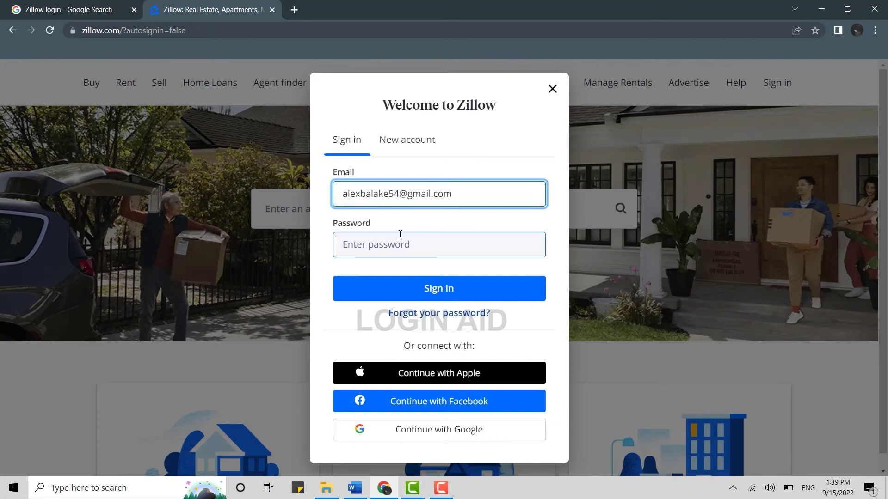
{"action": "left_click", "coordinate": [400, 239]}
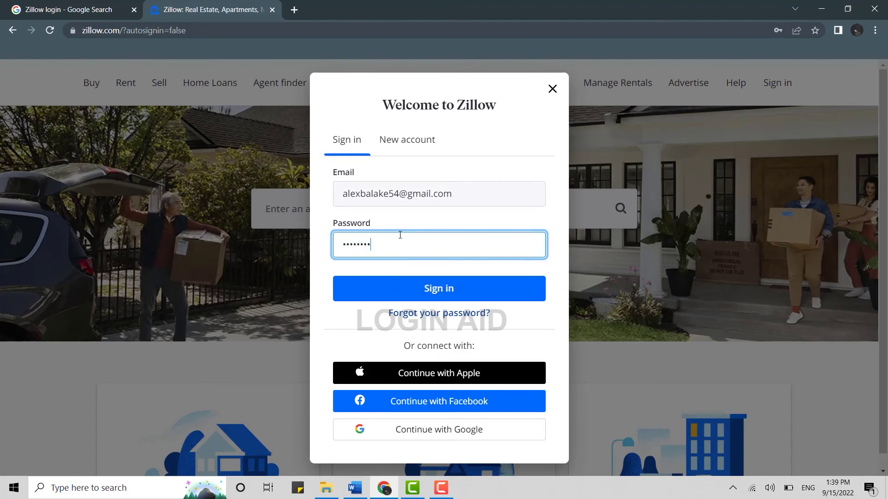
{"action": "left_click", "coordinate": [451, 288]}
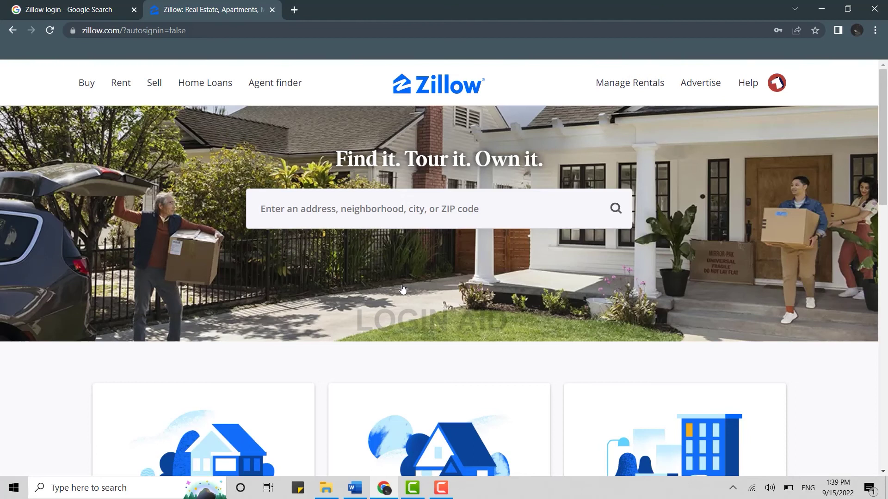